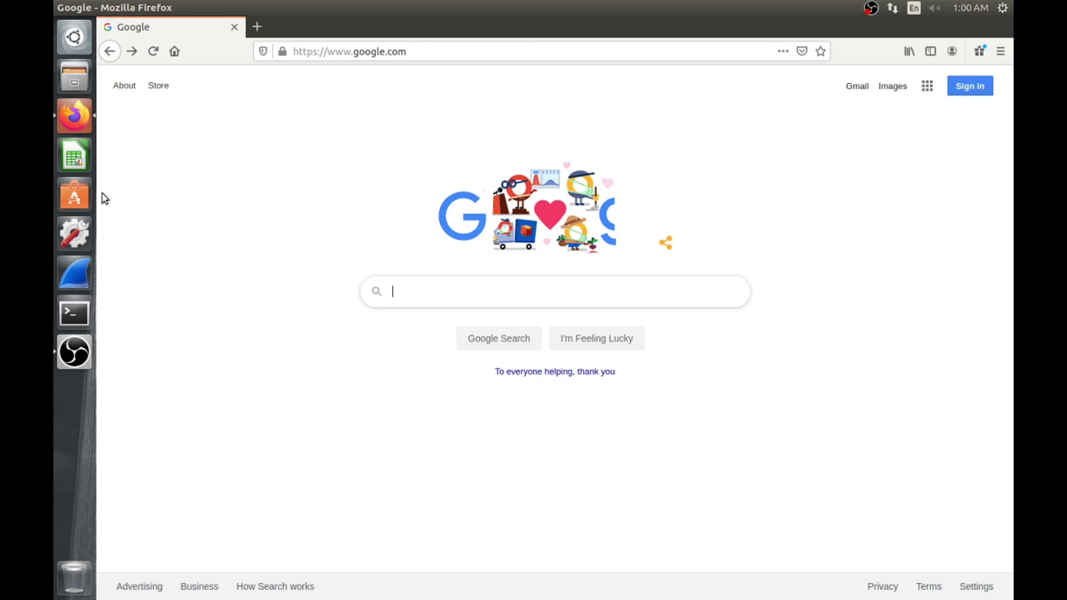
Search Google for 'kali raspberry pi' and open the Kali Raspberry Pi documentation result
type("kali ra")
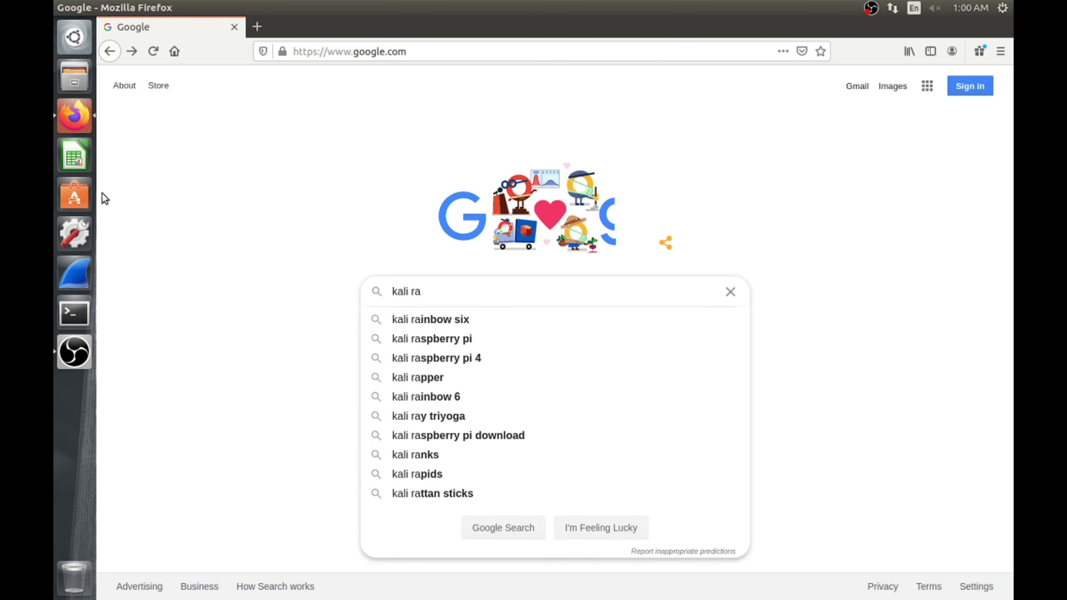
type("spber")
key("Down")
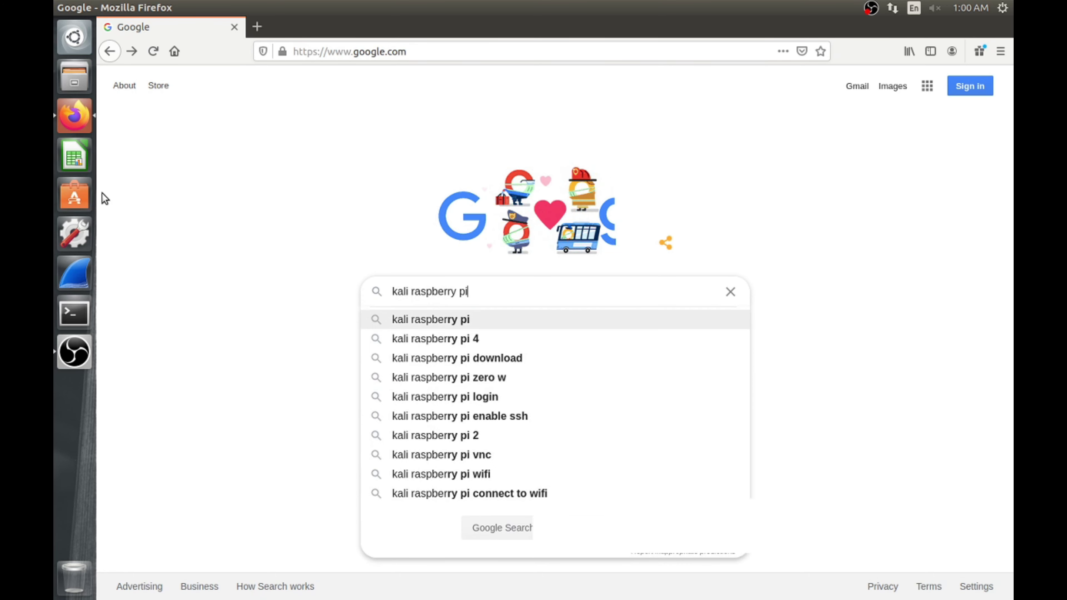
key("Return")
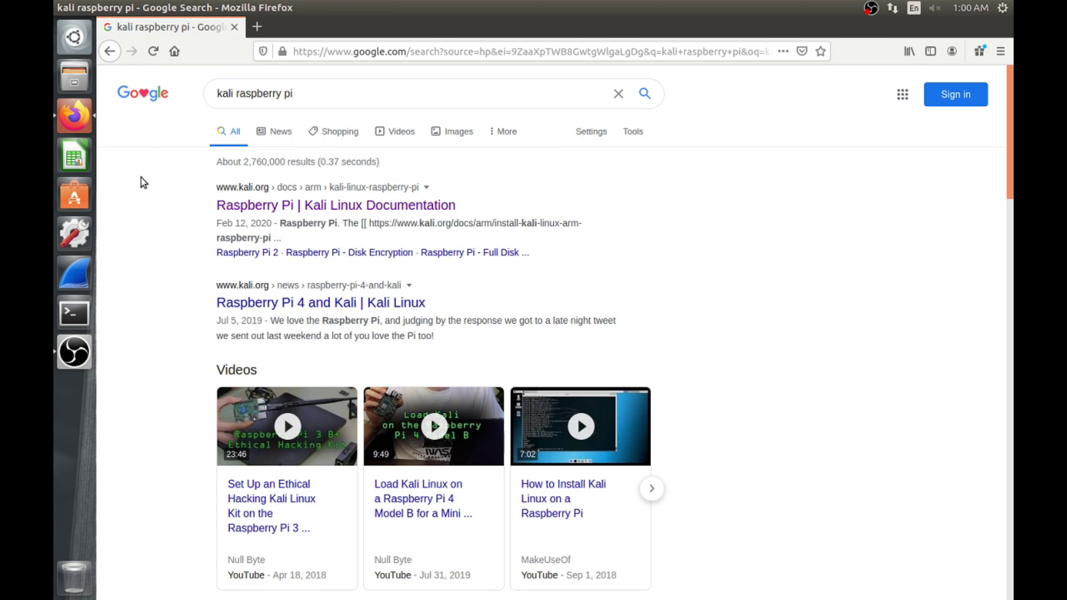
left_click(323, 205)
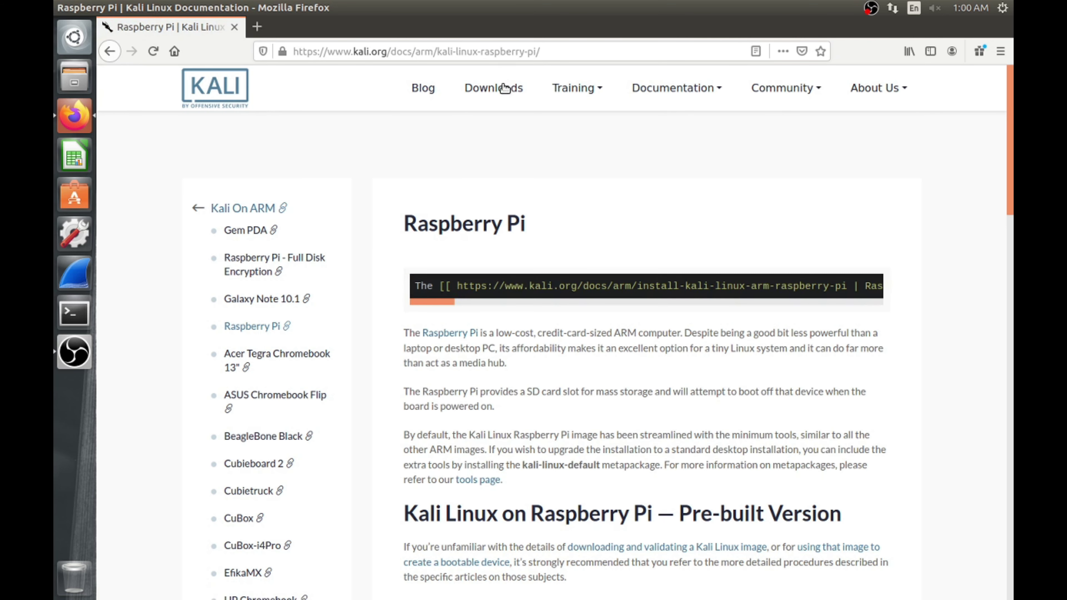
From the Kali Linux Downloads page, open KALI ARM IMAGES in a new tab
left_click(504, 88)
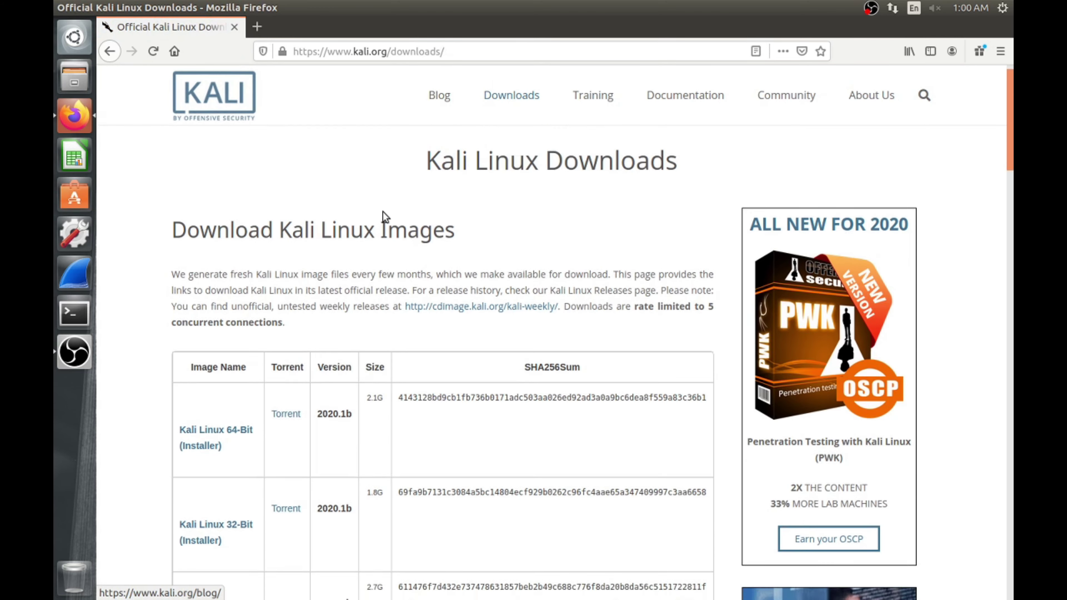
scroll(385, 216, "down", 2)
scroll(362, 264, "down", 10)
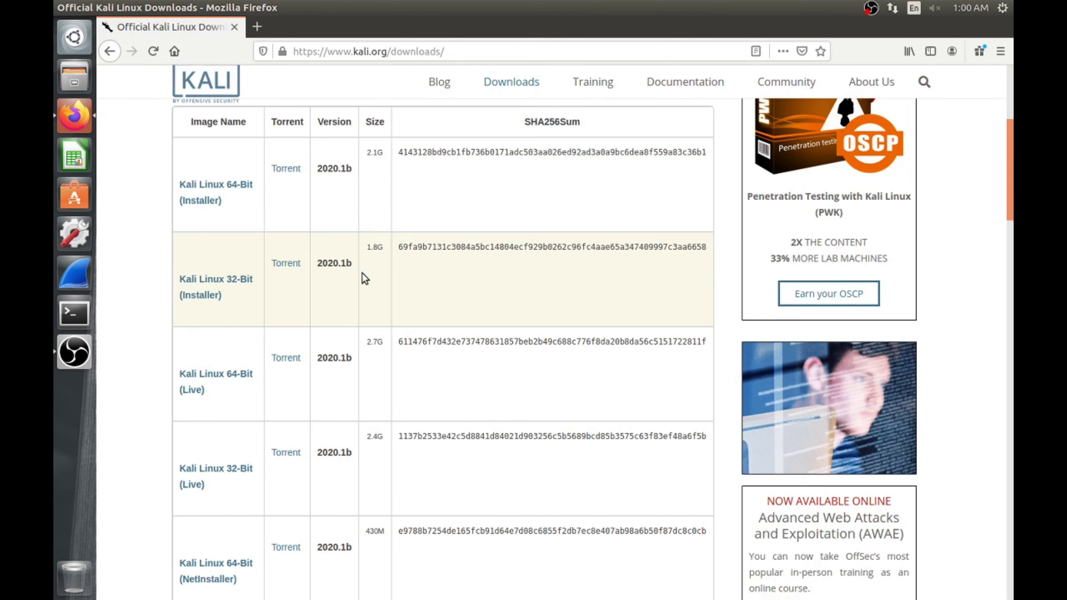
scroll(365, 257, "down", 3)
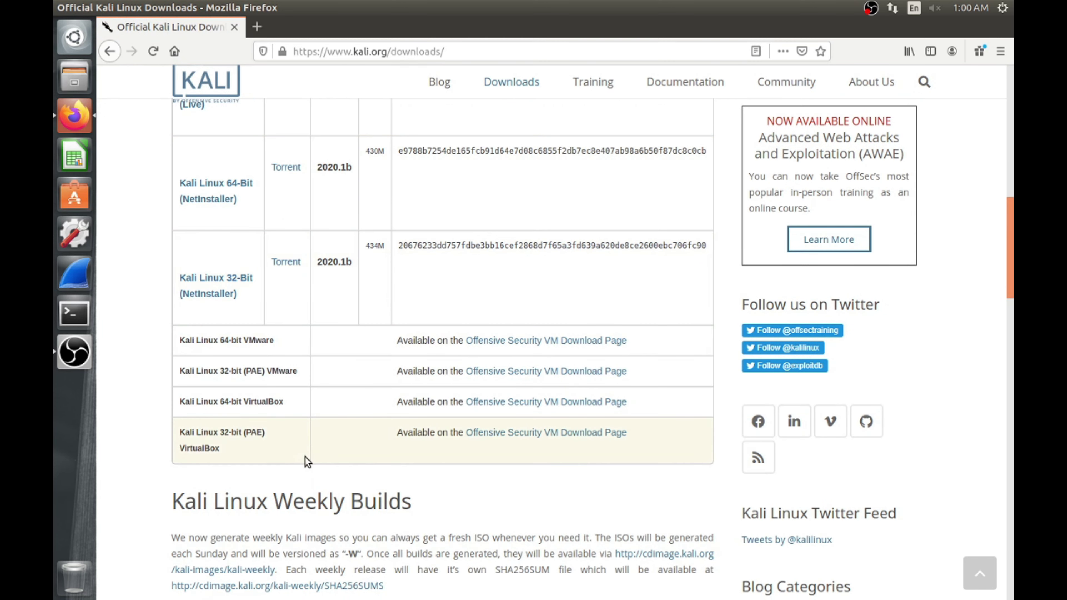
scroll(306, 437, "down", 5)
scroll(307, 437, "down", 3)
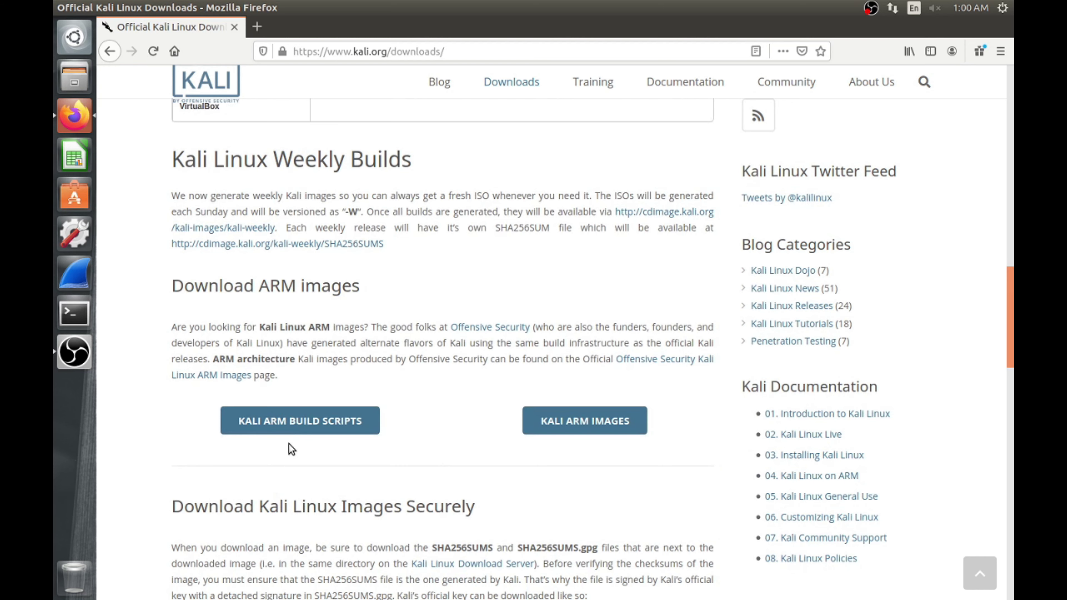
scroll(574, 363, "down", 1)
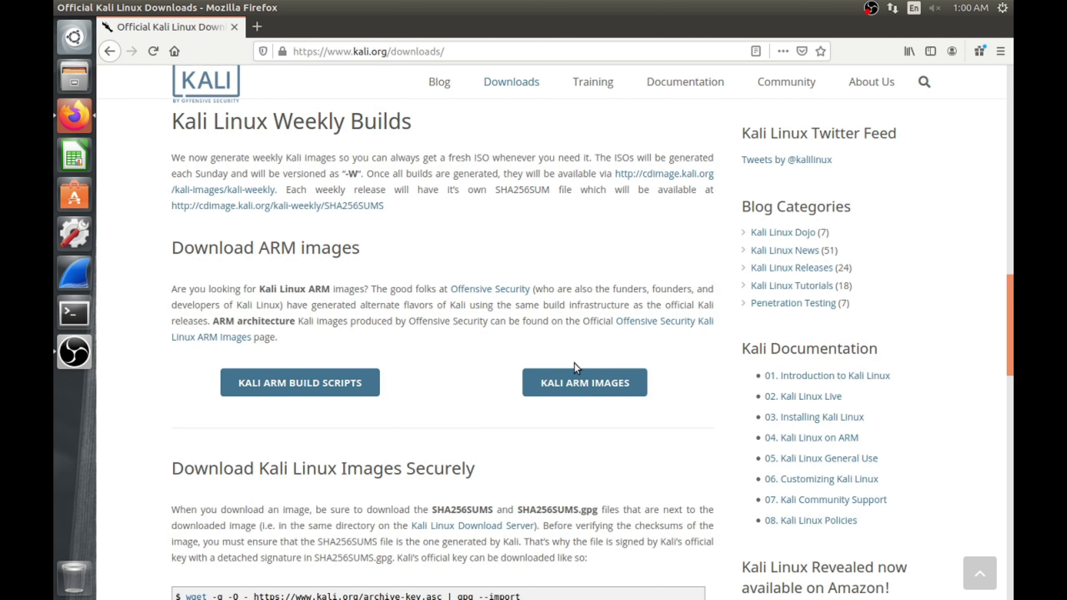
left_click(586, 382)
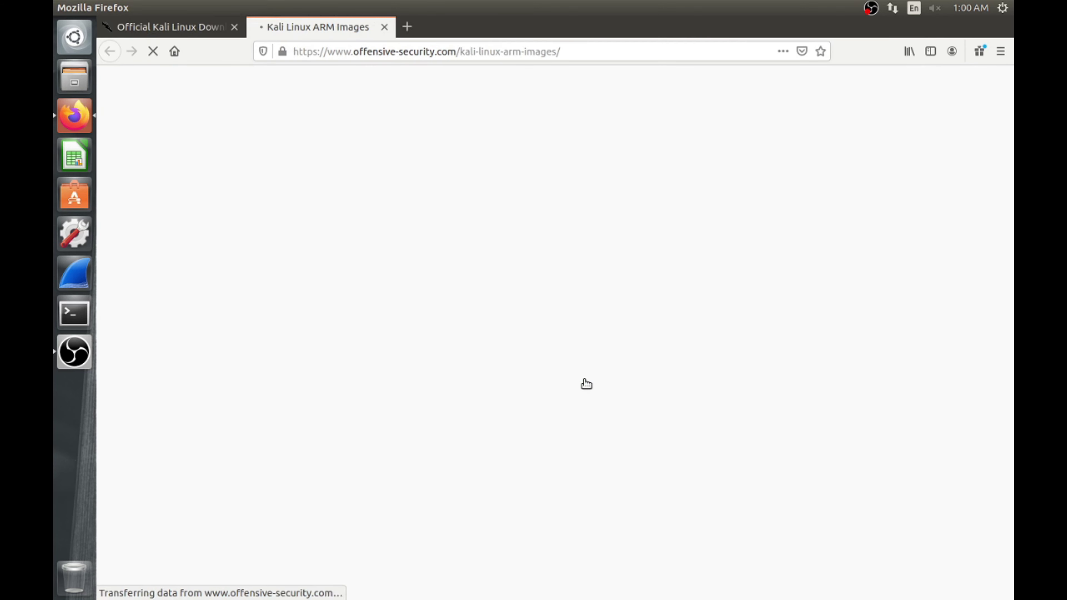
Expand the RaspberryPi Foundation image list on the ARM Images page
scroll(584, 380, "down", 3)
scroll(488, 444, "down", 3)
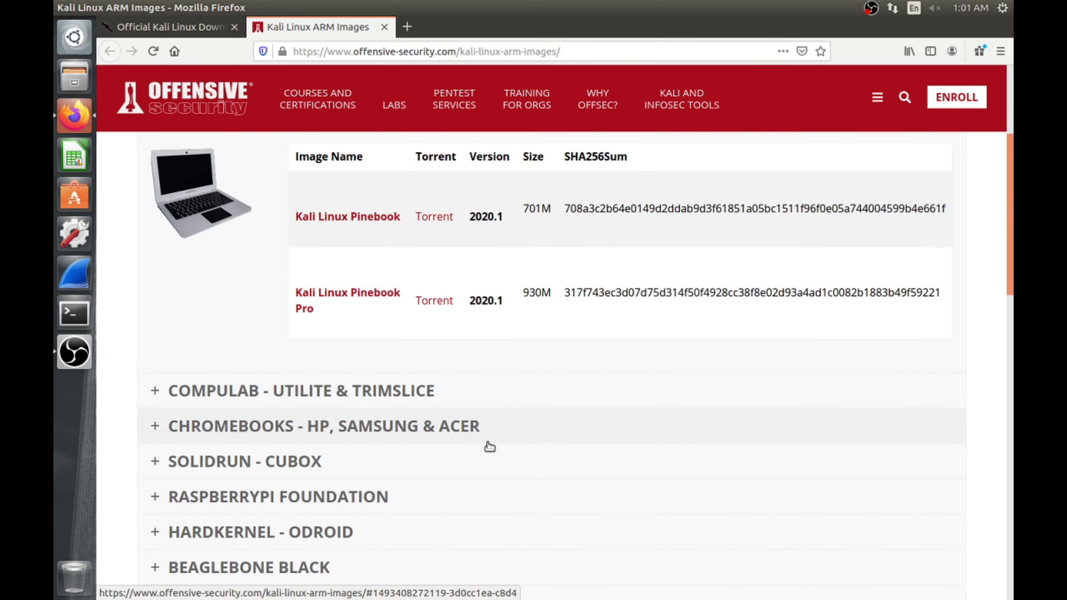
scroll(489, 447, "down", 2)
left_click(238, 442)
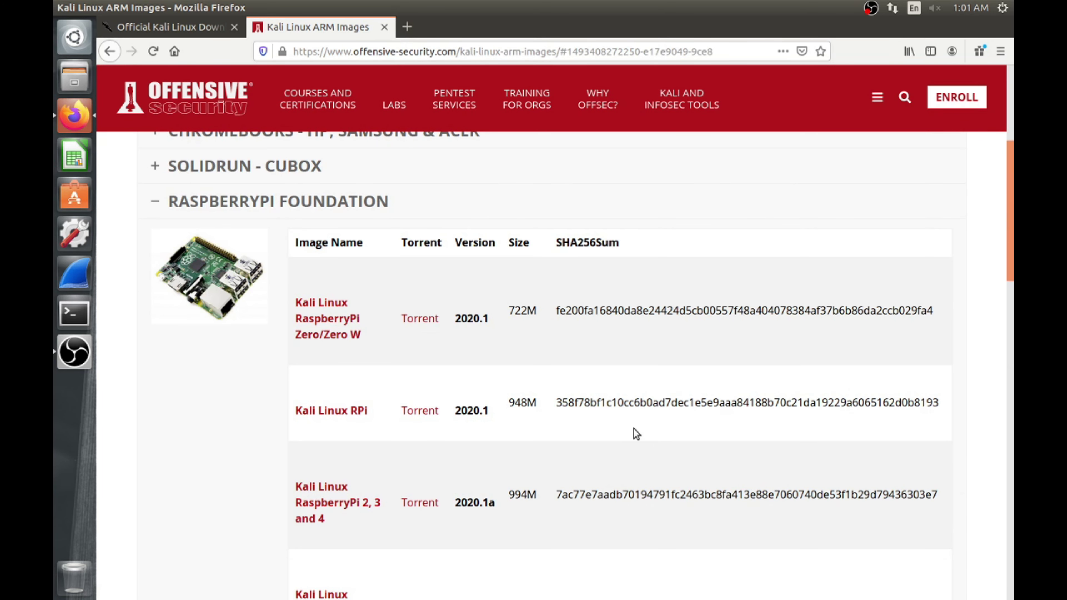
Save the Kali Linux RaspberryPi 2, 3 and 4 image to disk and show its download progress
scroll(633, 429, "down", 2)
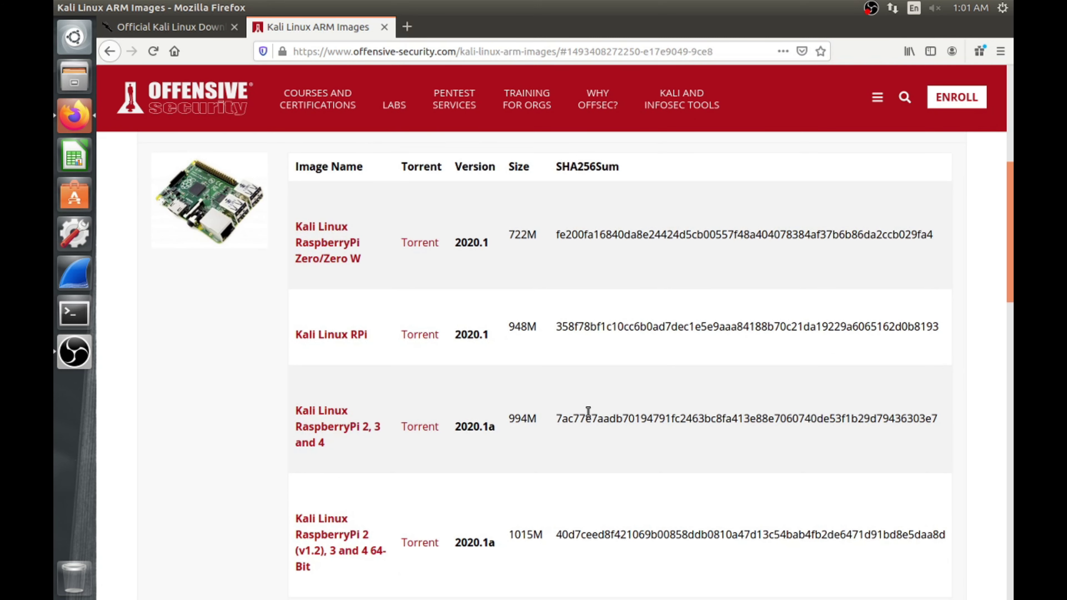
scroll(588, 412, "down", 1)
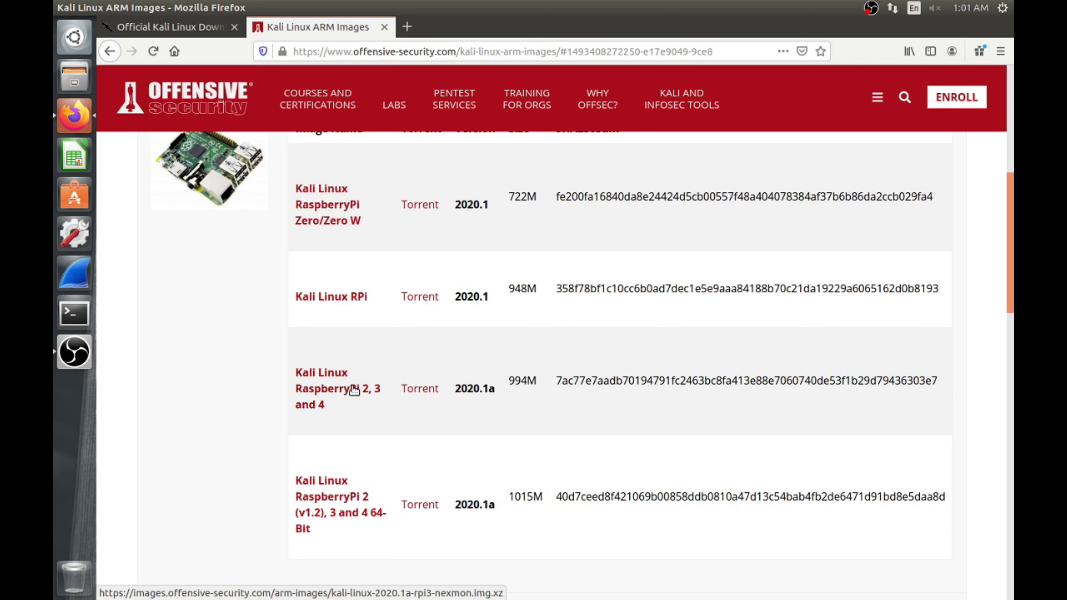
left_click(335, 391)
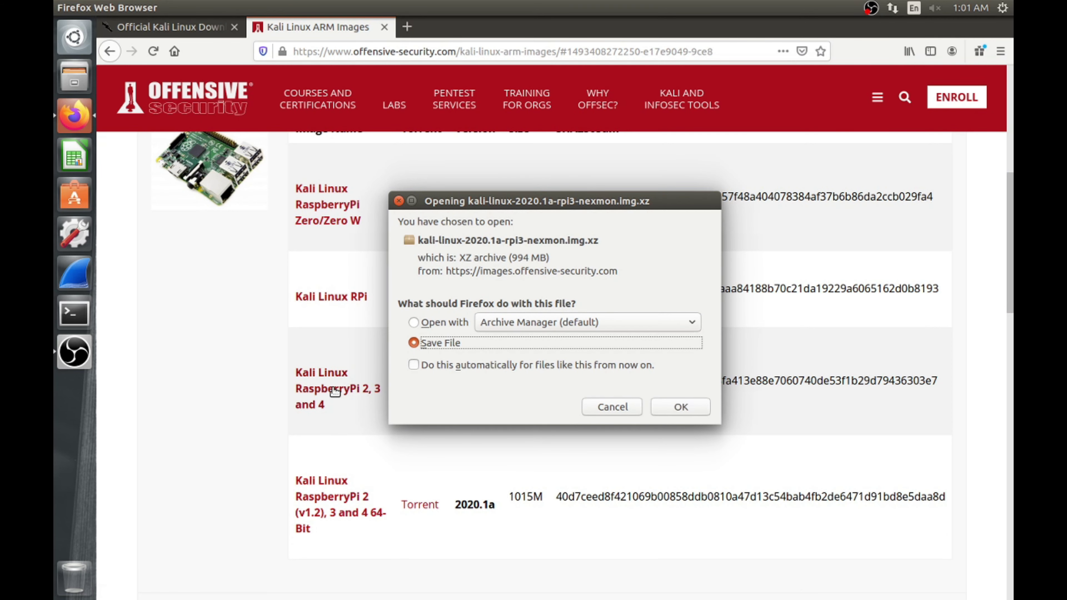
left_click(680, 407)
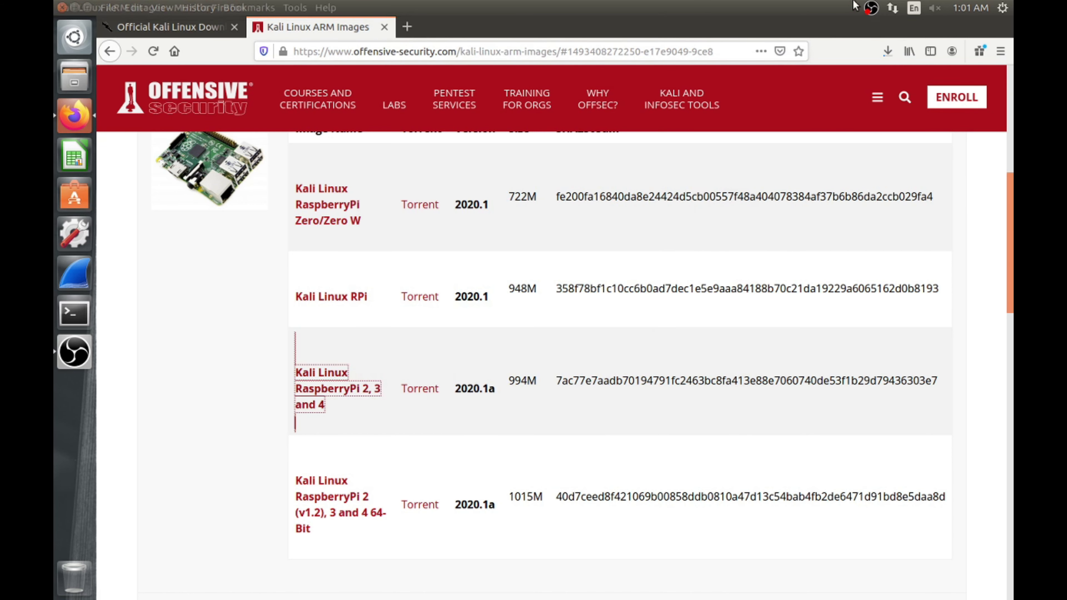
left_click(884, 58)
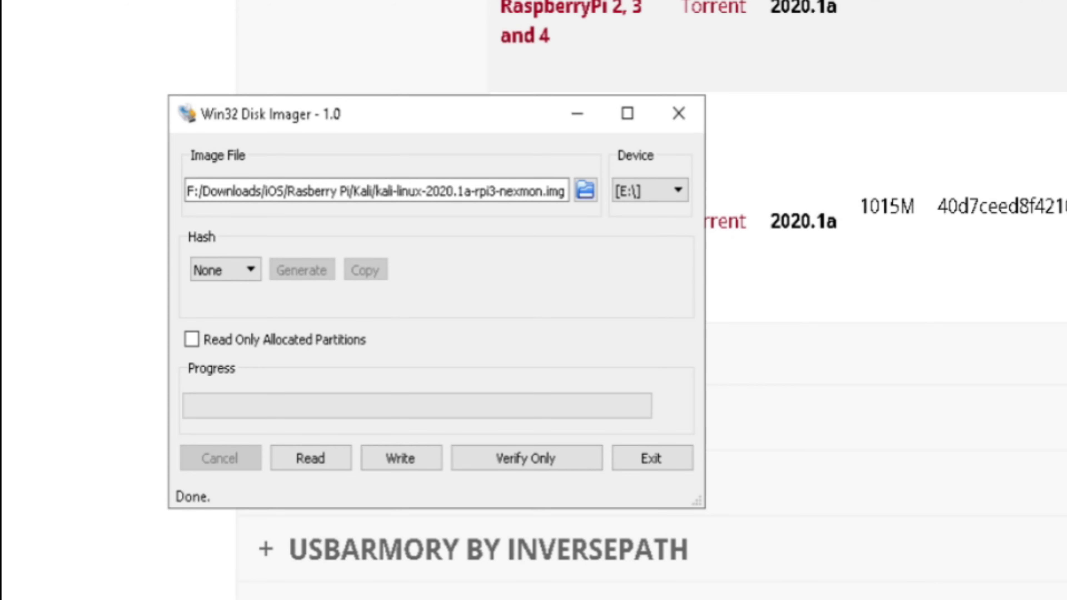
Load kali-linux-2020.1a-rpi3-nexmon.img and write it to device E:\, confirming the overwrite
left_click(586, 192)
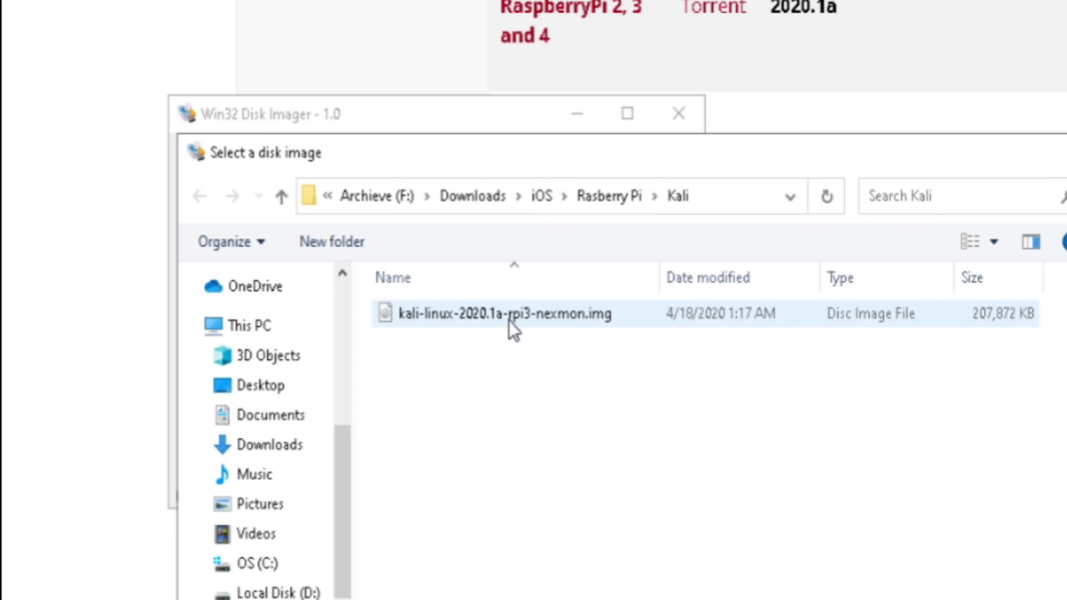
double_click(509, 321)
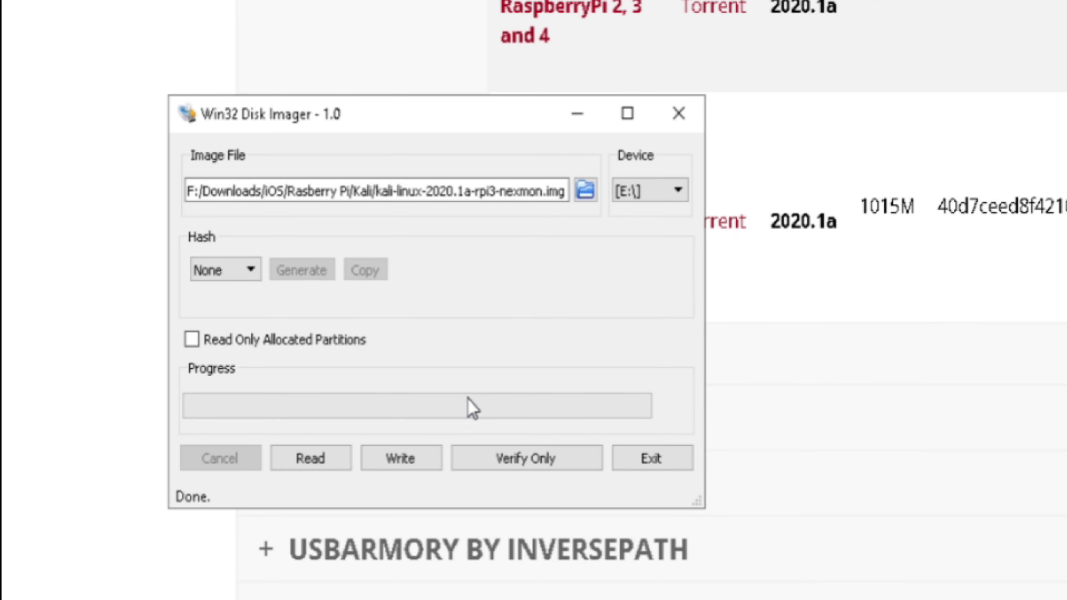
left_click(414, 460)
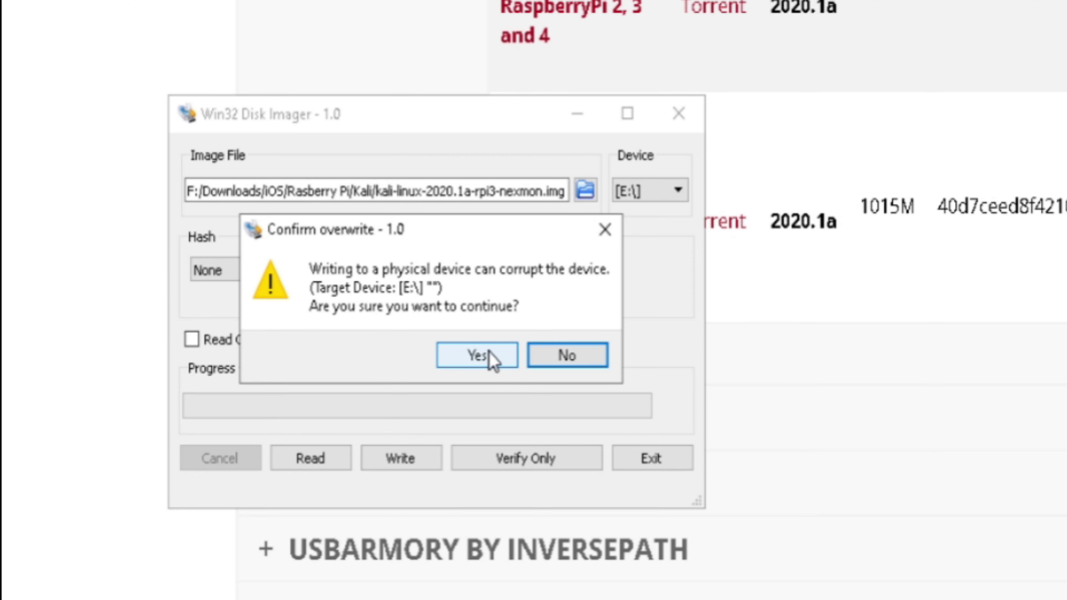
left_click(477, 356)
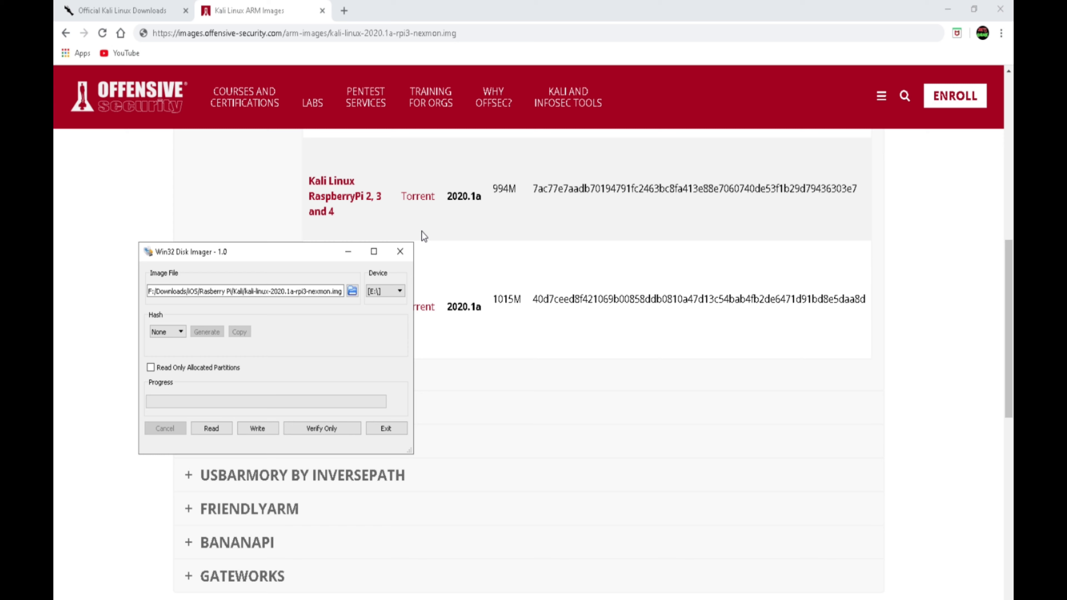
Name a new file 'APi-rev blank.img' in Rasberry Pi > Advanced Pi and read device E:\ into it
left_click(352, 291)
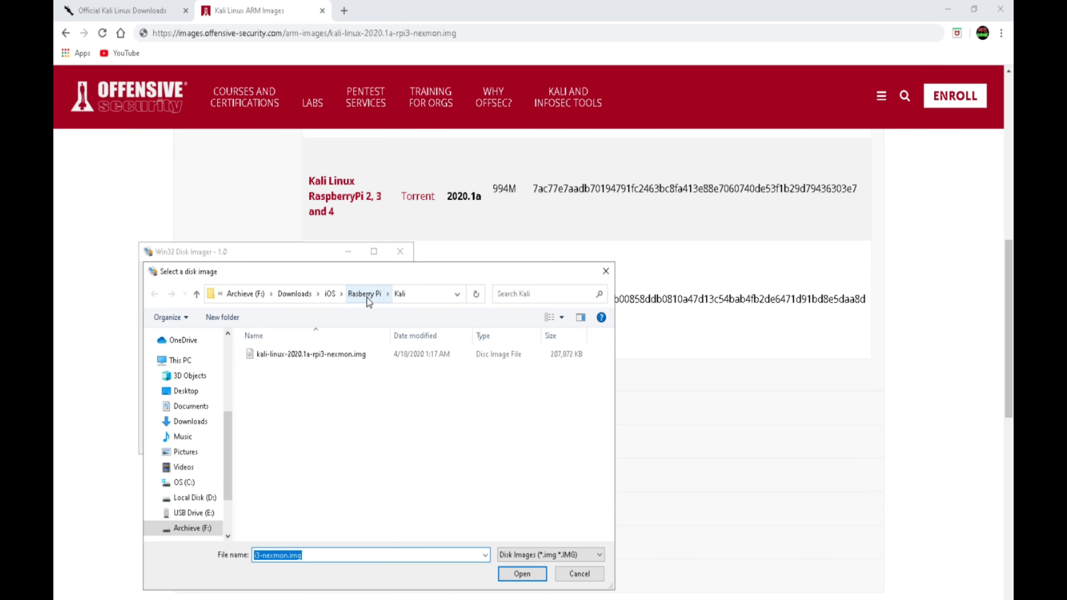
left_click(364, 294)
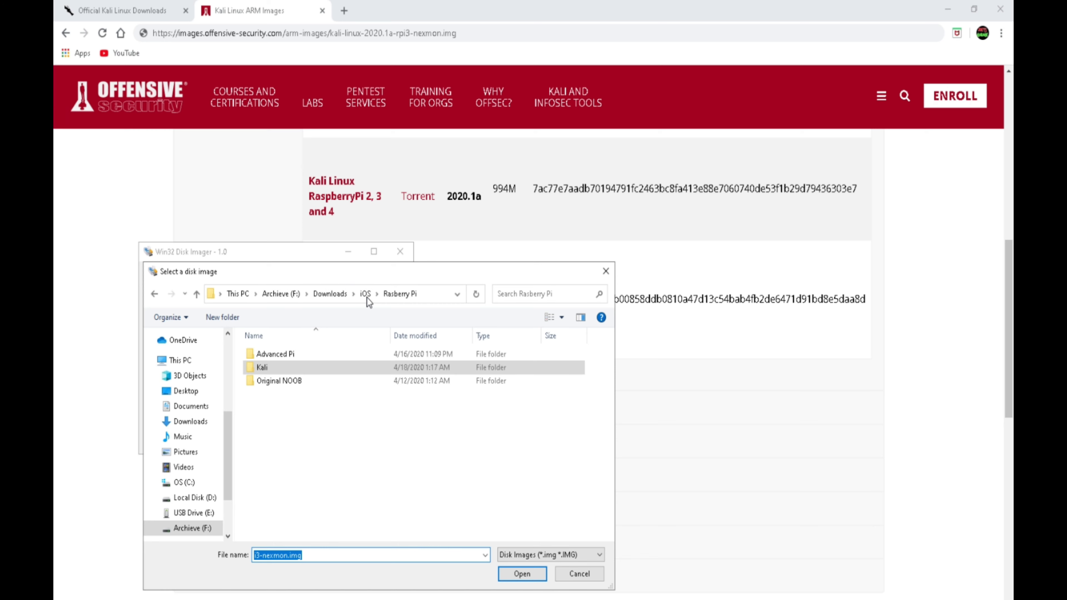
double_click(302, 354)
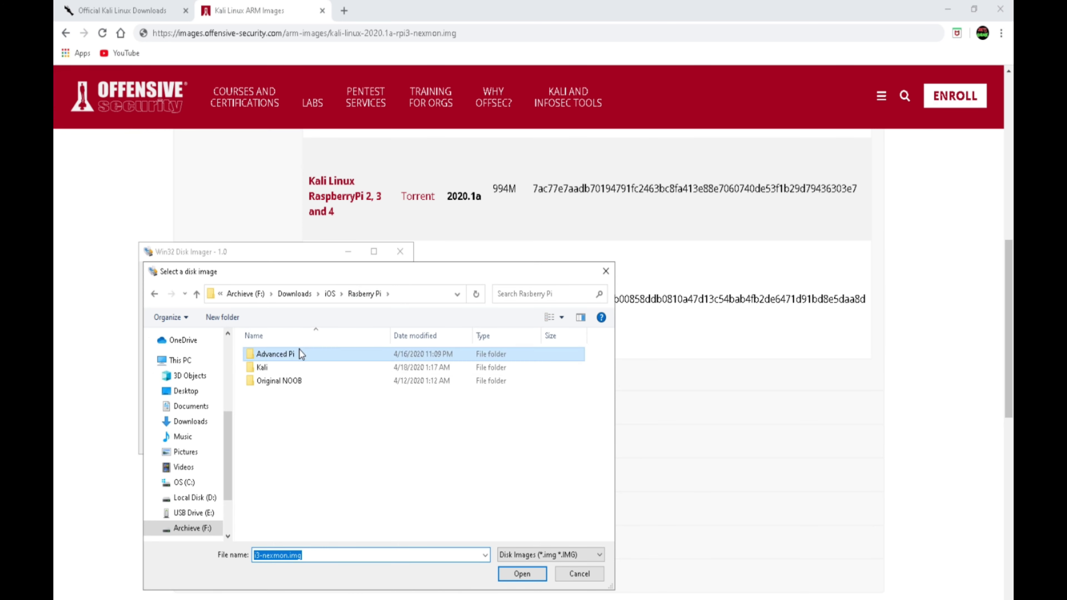
left_click(292, 381)
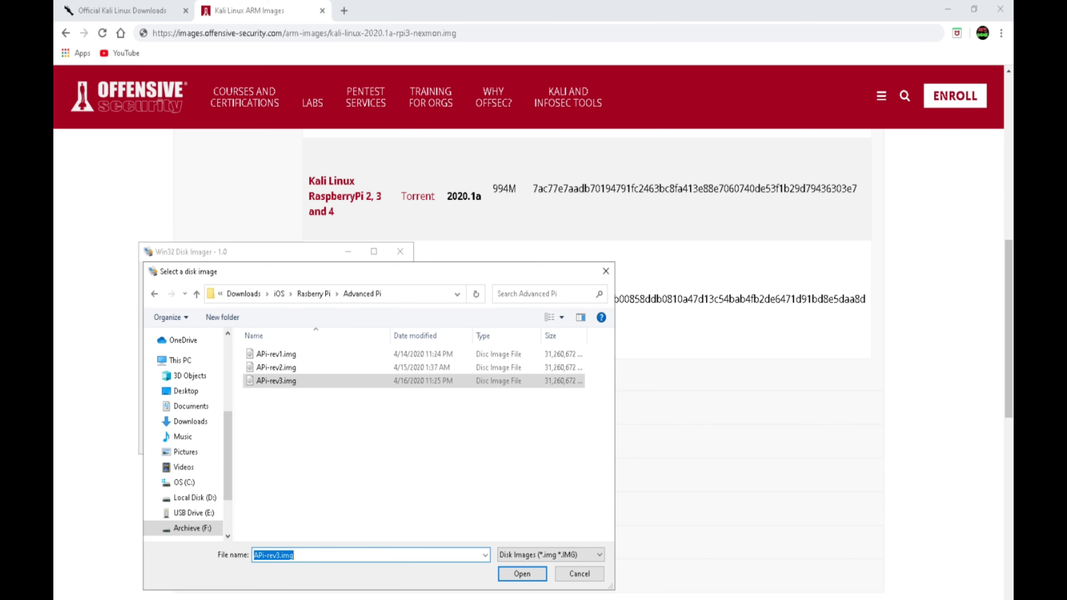
key("BackSpace")
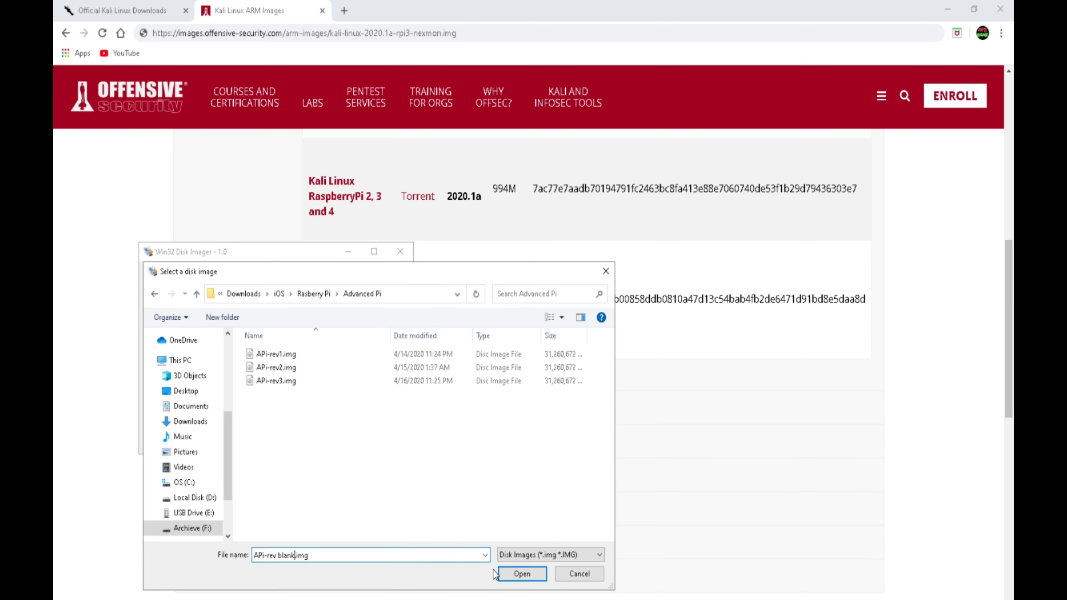
left_click(509, 574)
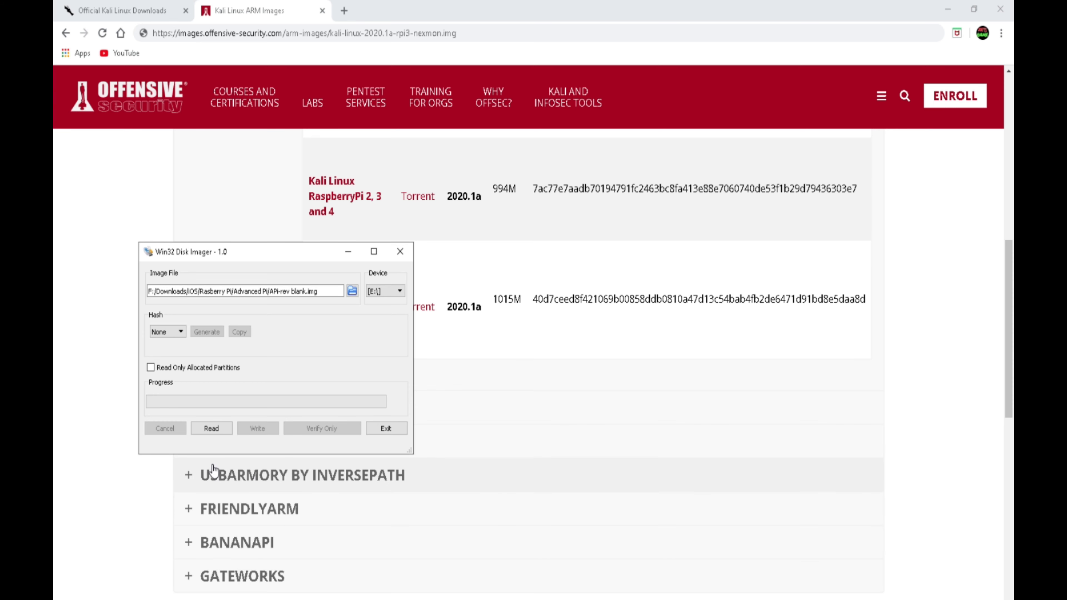
left_click(203, 428)
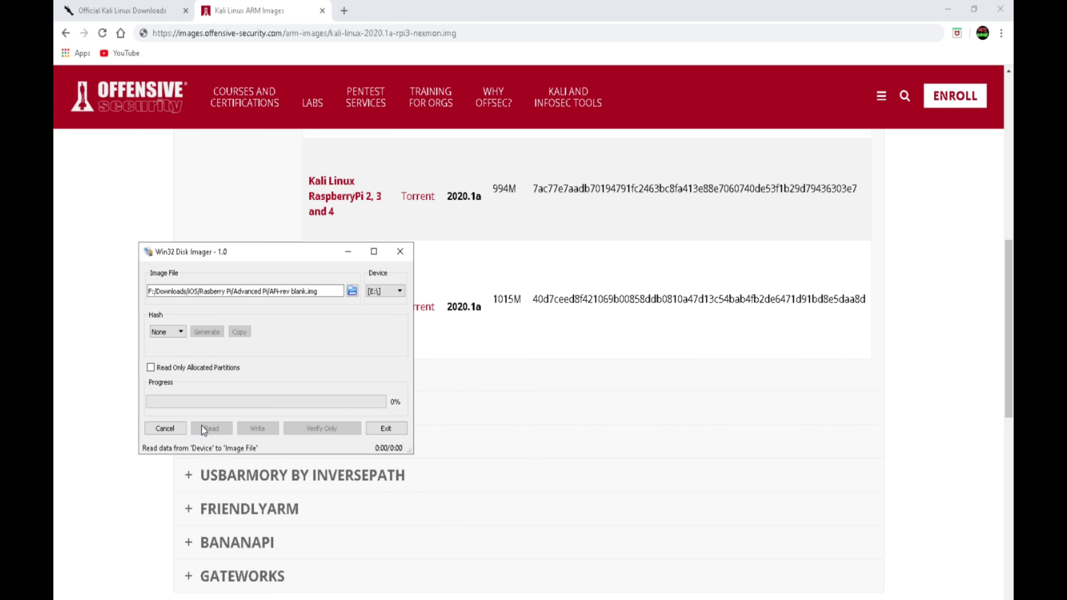